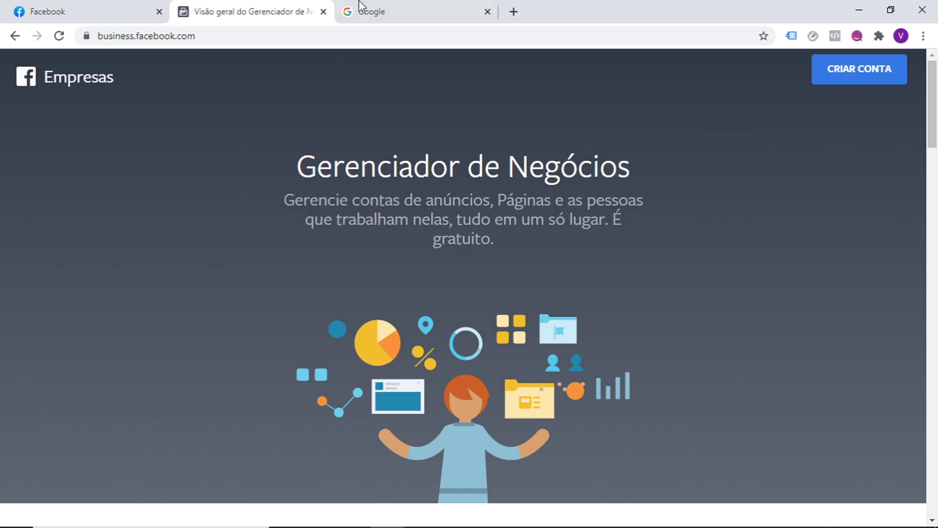
- Switch to the Google tab to search for Business Manager
left_click(376, 6)
- Search Google for 'business facebook', open the Business Manager Overview result, and return to the earlier overview tab
left_click(392, 254)
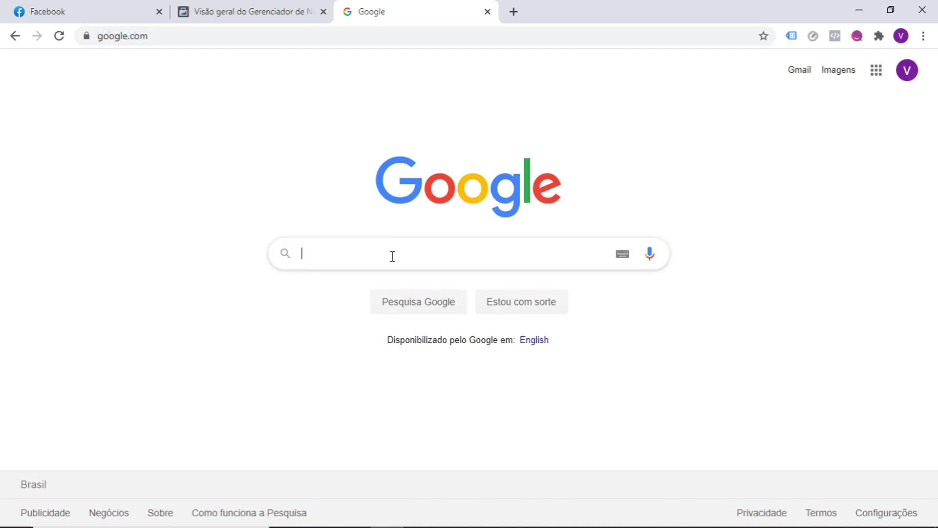
type("business")
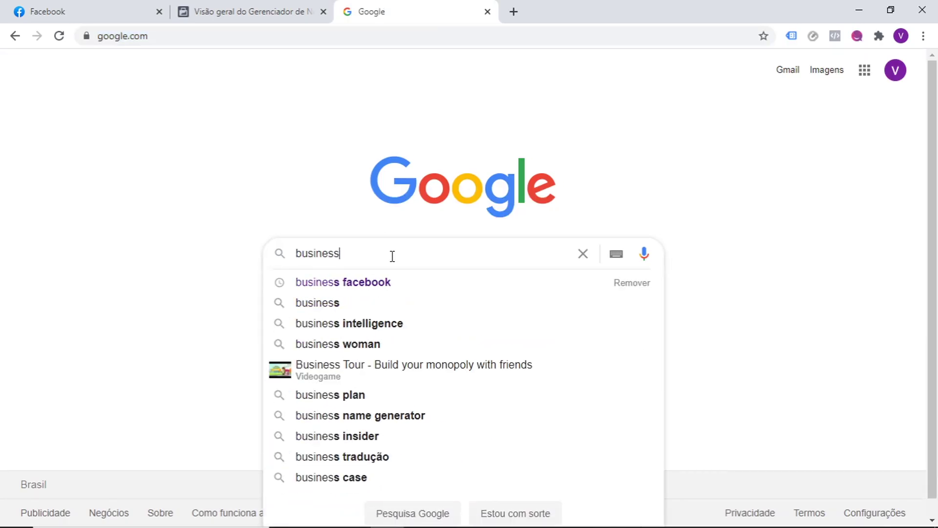
type(" facebook")
key("Return")
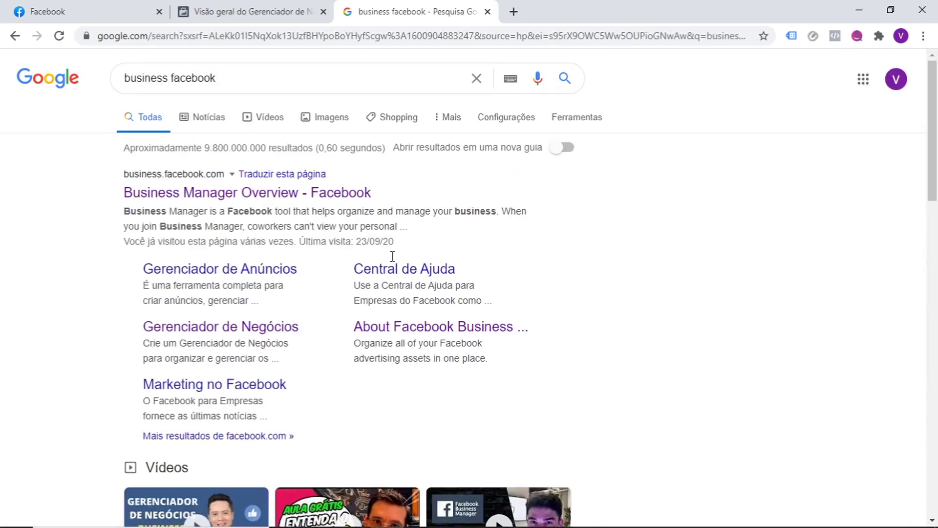
left_click(308, 195)
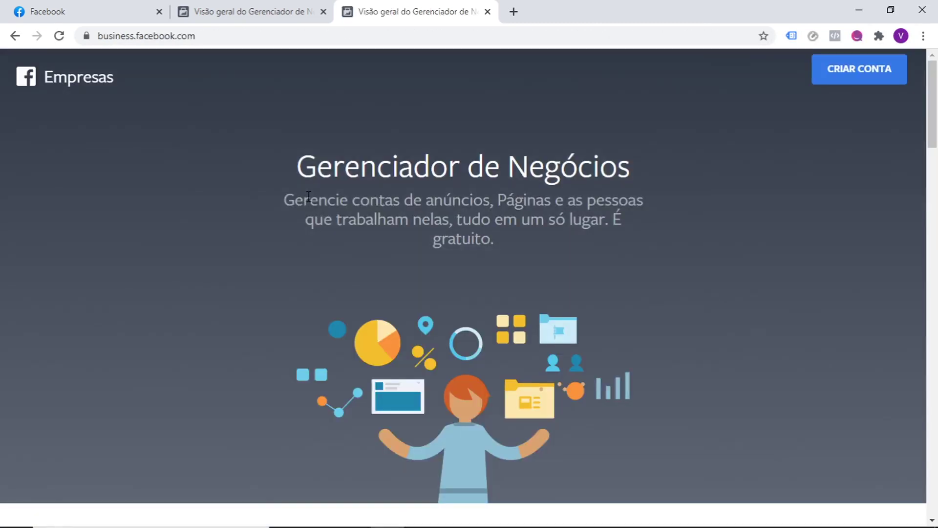
left_click(273, 10)
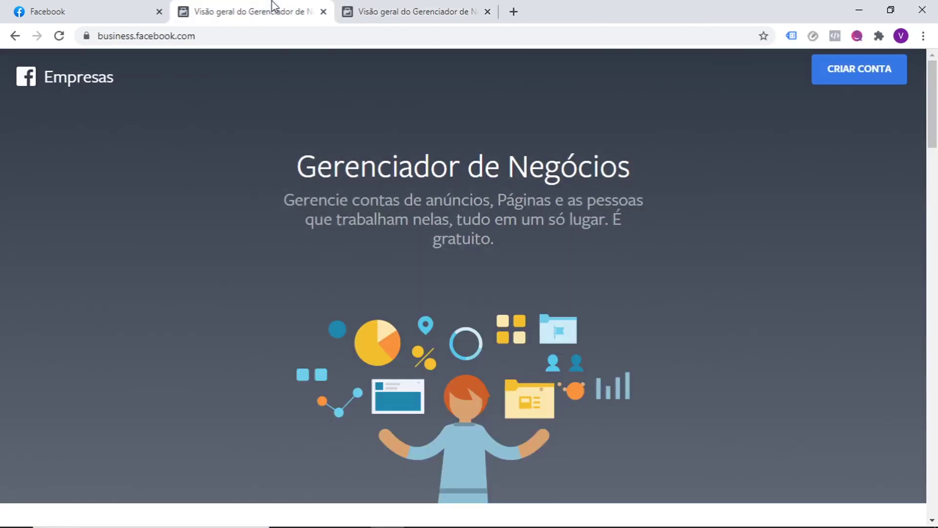
- Open the CRIAR CONTA account-creation form and select the business account name field
left_click(868, 79)
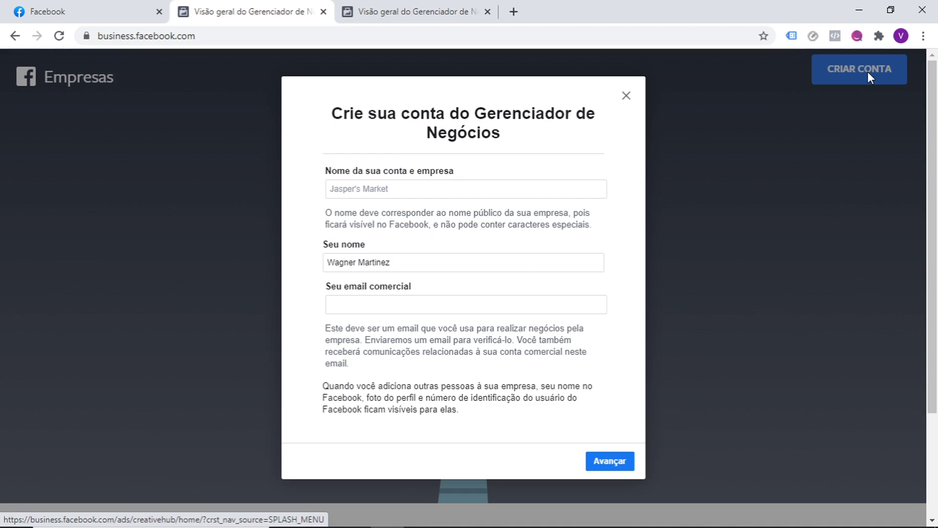
left_click(461, 188)
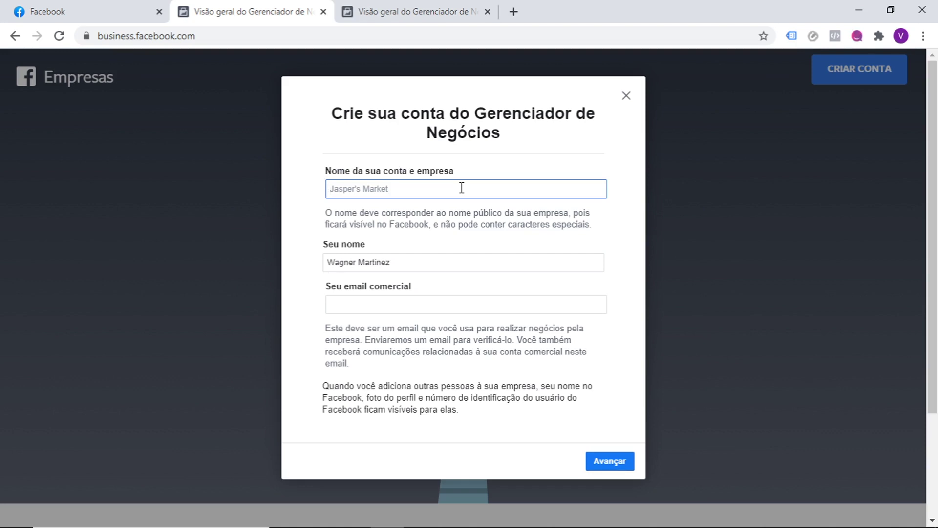
- Name the account and business 'Empresa do Wagner'
type("Empresa do Wagner")
- Enter the business e-mail address in 'Seu email comercial', correcting its typos
left_click(405, 306)
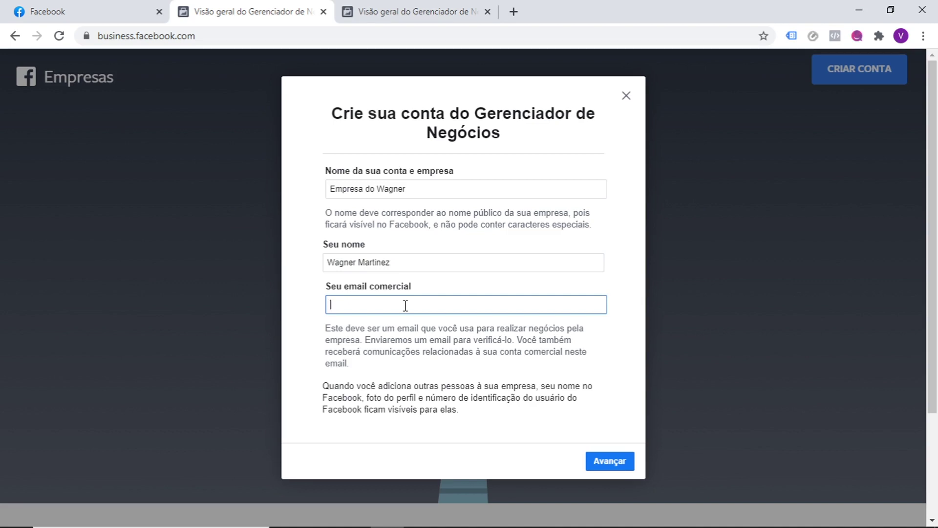
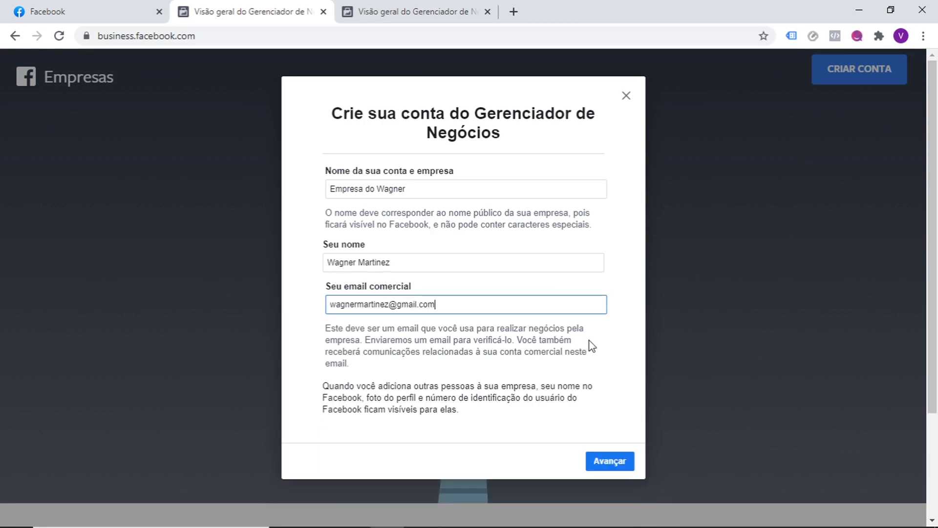
left_click(633, 372)
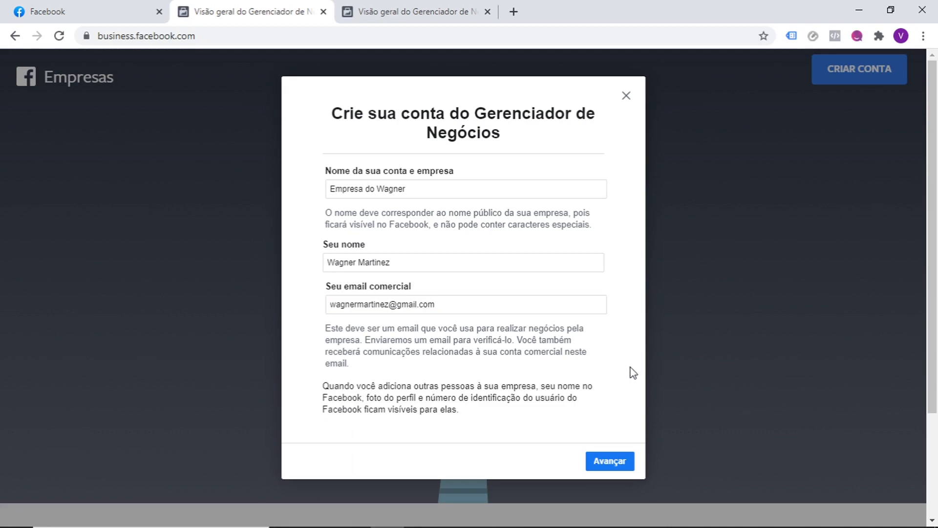
- Continue to the business details form, set País to Brasil, and enter the street address
left_click(619, 462)
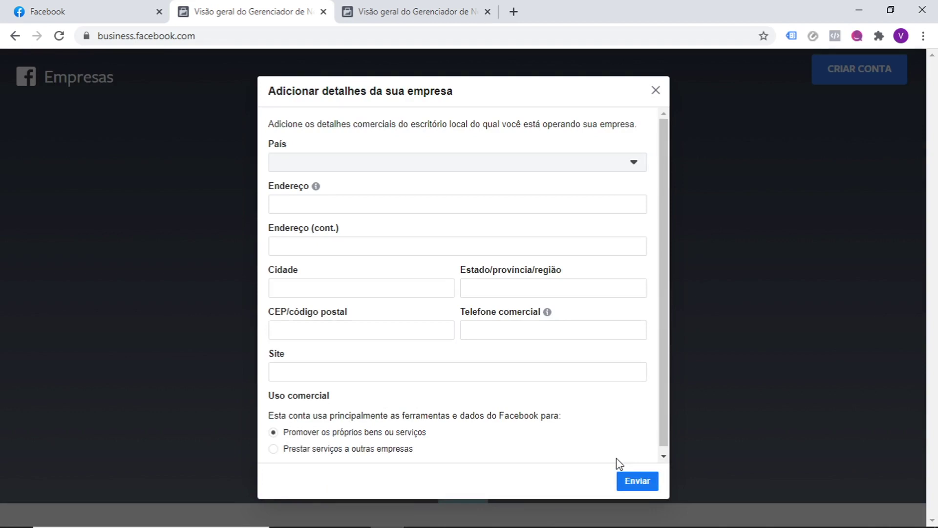
left_click_drag(661, 419, 658, 429)
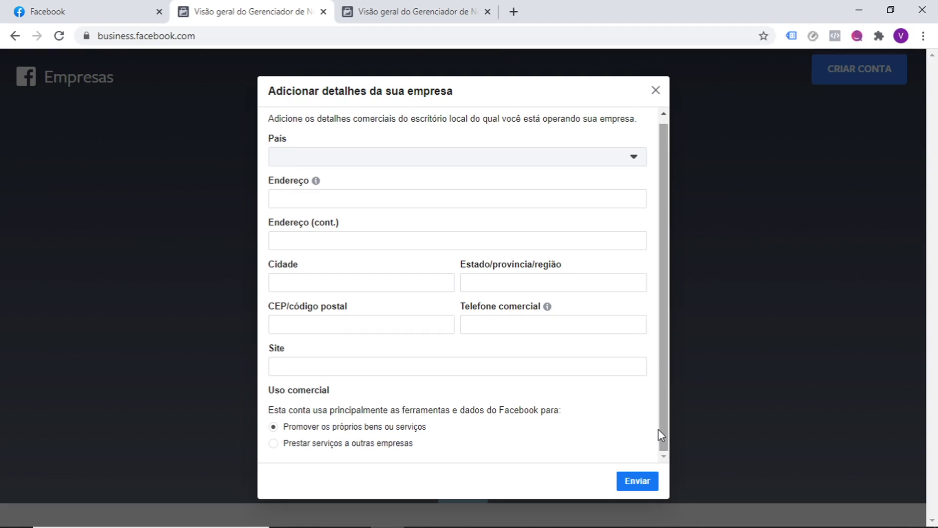
left_click(635, 156)
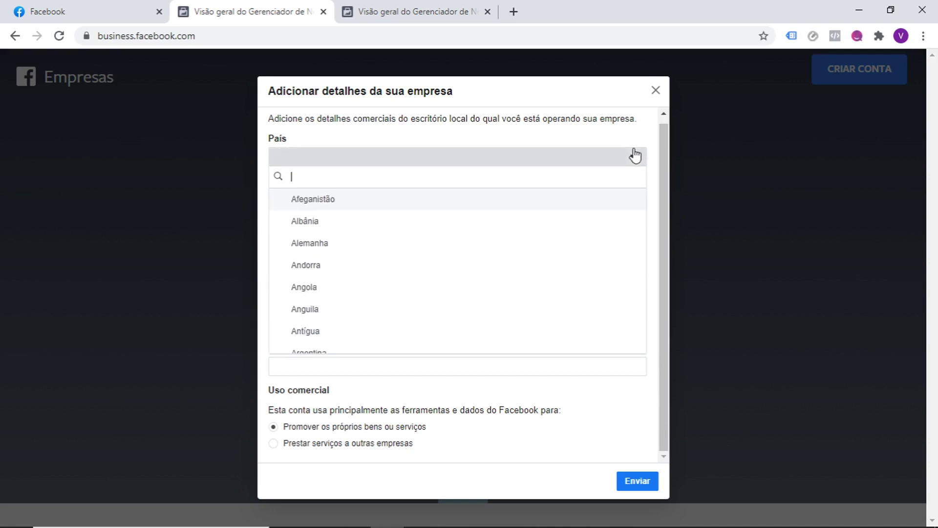
type("br")
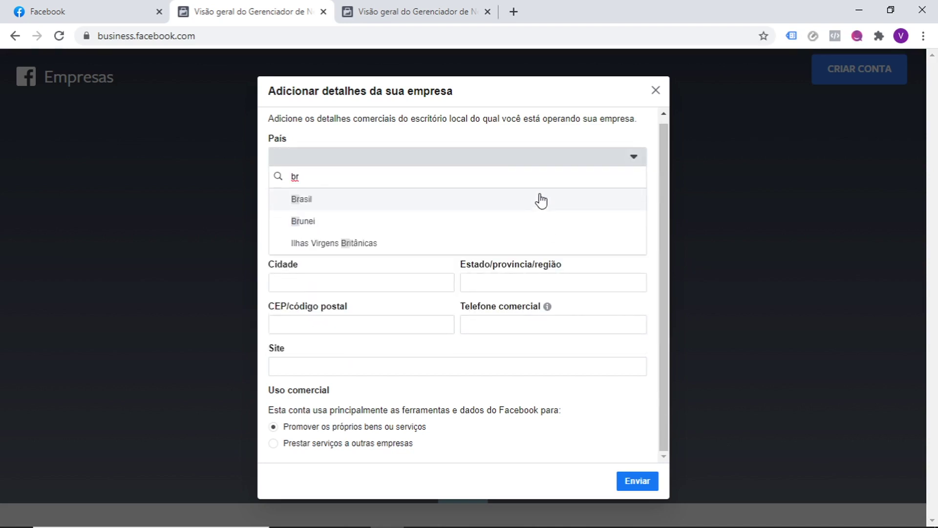
left_click(541, 198)
left_click(503, 200)
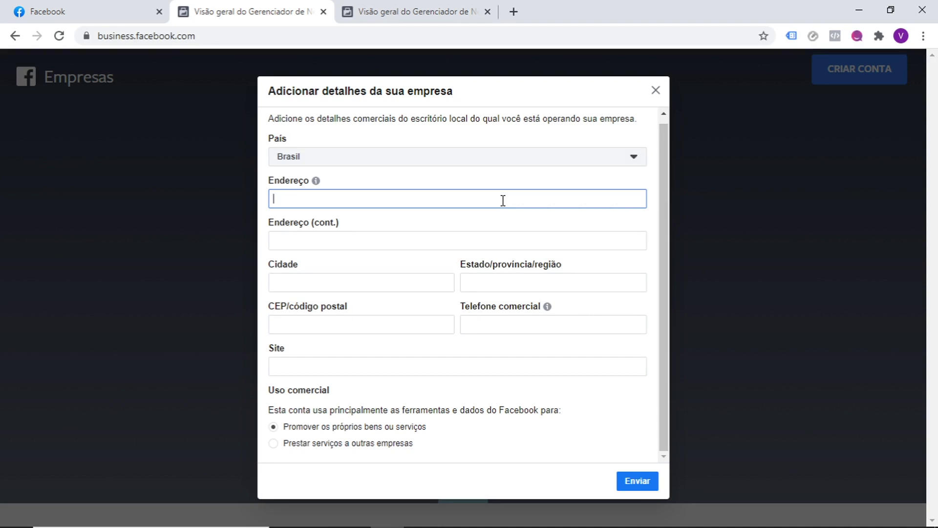
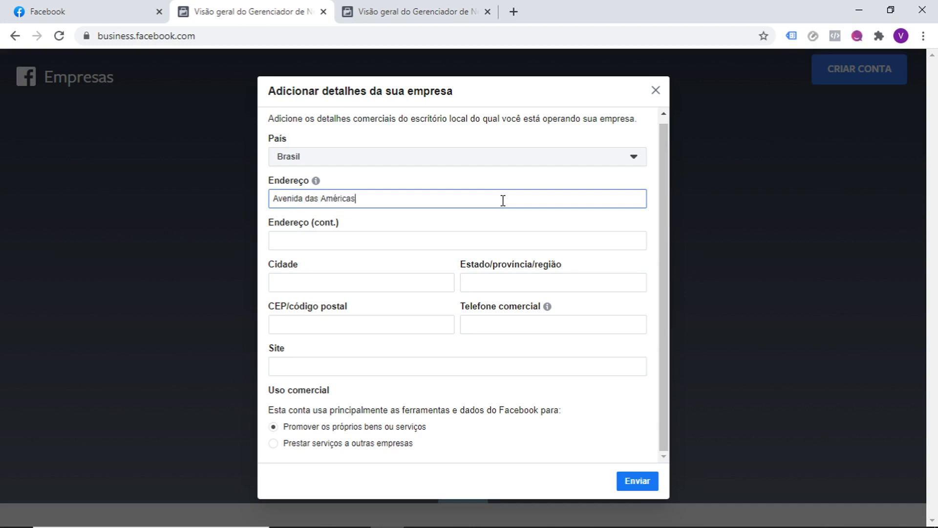
- Enter the city as Rio de Janeiro and the state as RJ
left_click(426, 277)
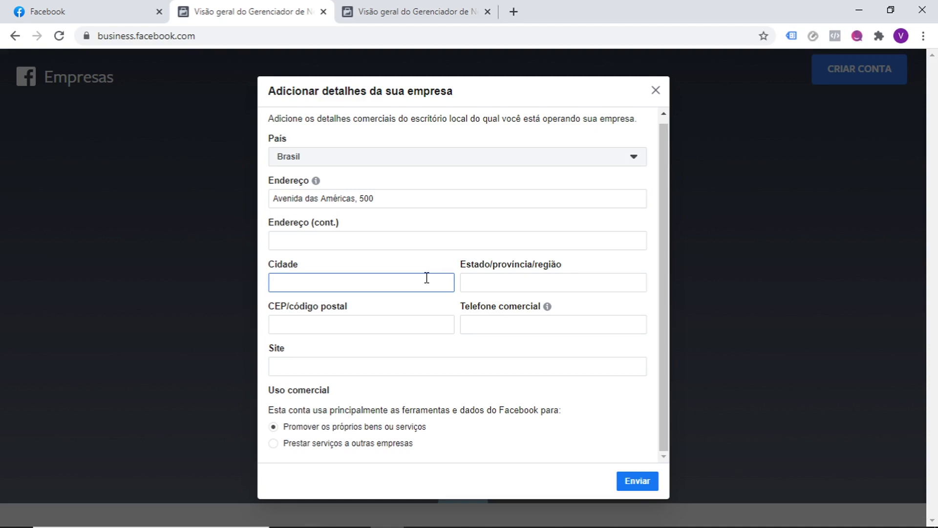
type("Rio")
type("de Janeiro")
left_click(496, 282)
type("RJ")
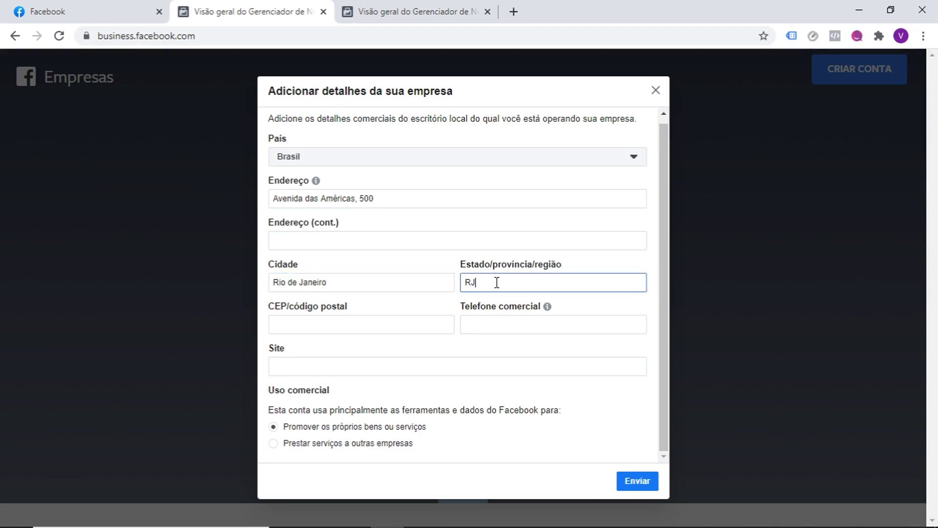
- Fill in the CEP postal code and the business phone number, then select the Site field
left_click(393, 324)
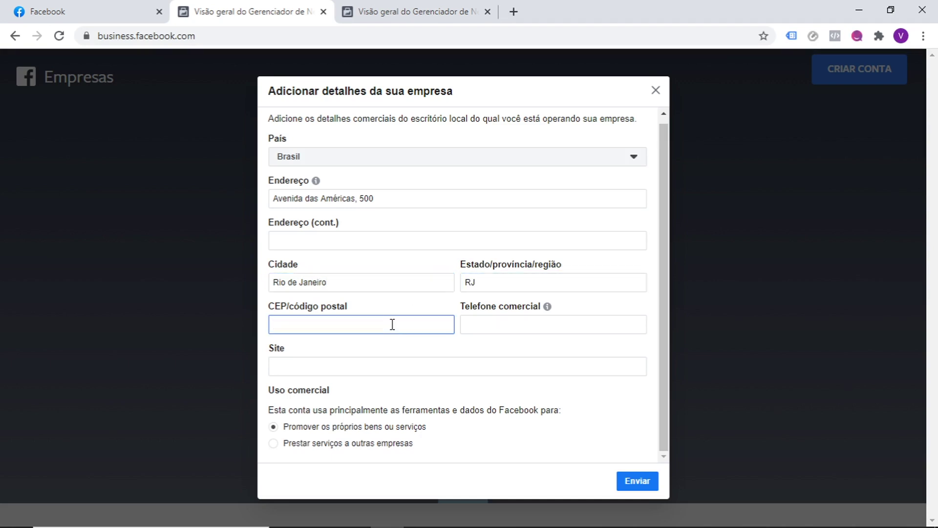
type("22640100")
left_click(473, 325)
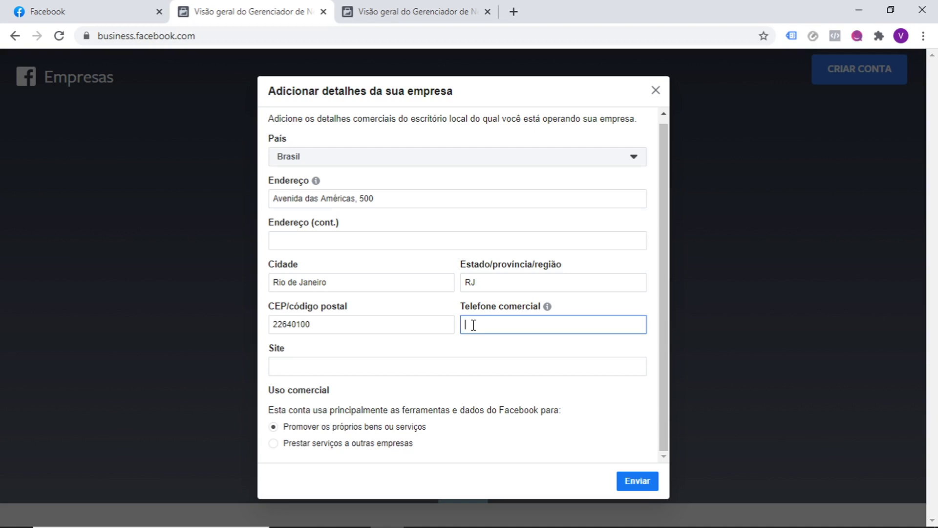
left_click(405, 363)
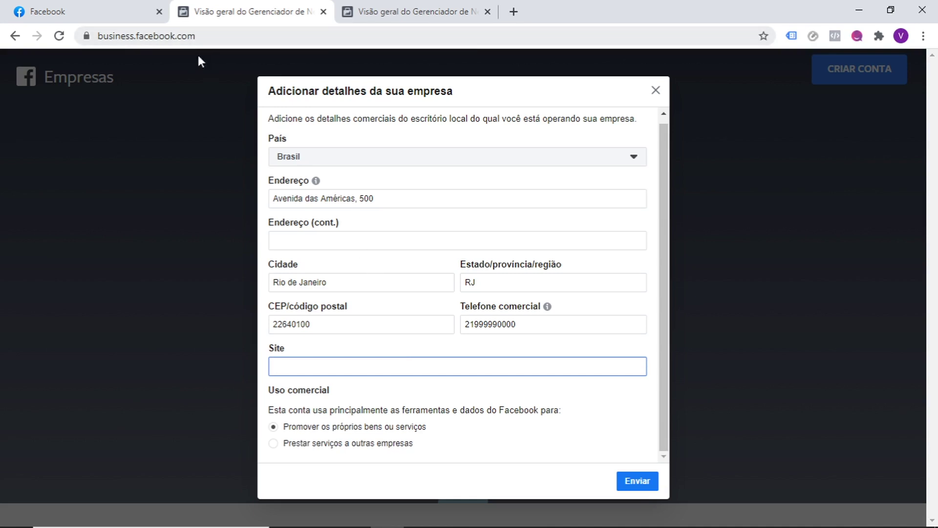
- Copy the personal Facebook profile's web address and return to the company details form
left_click(108, 4)
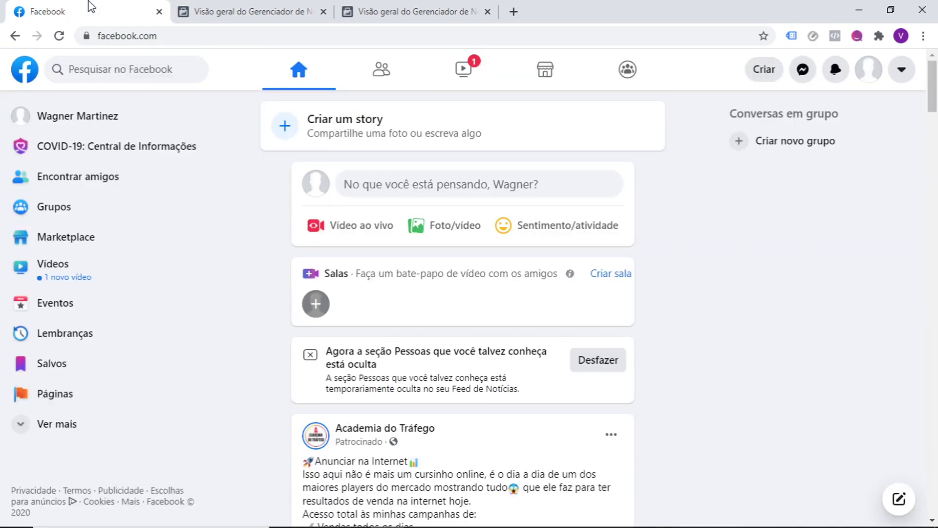
left_click(126, 119)
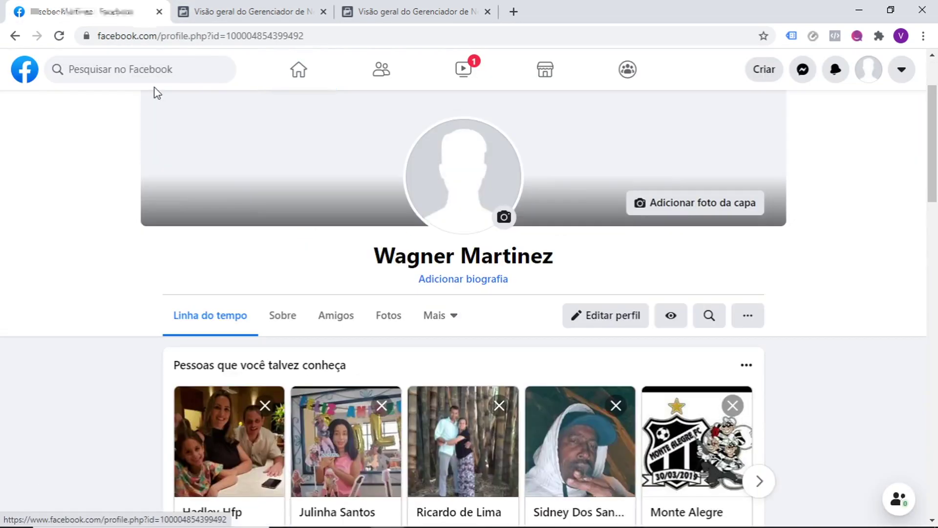
left_click(220, 39)
key("ctrl+c")
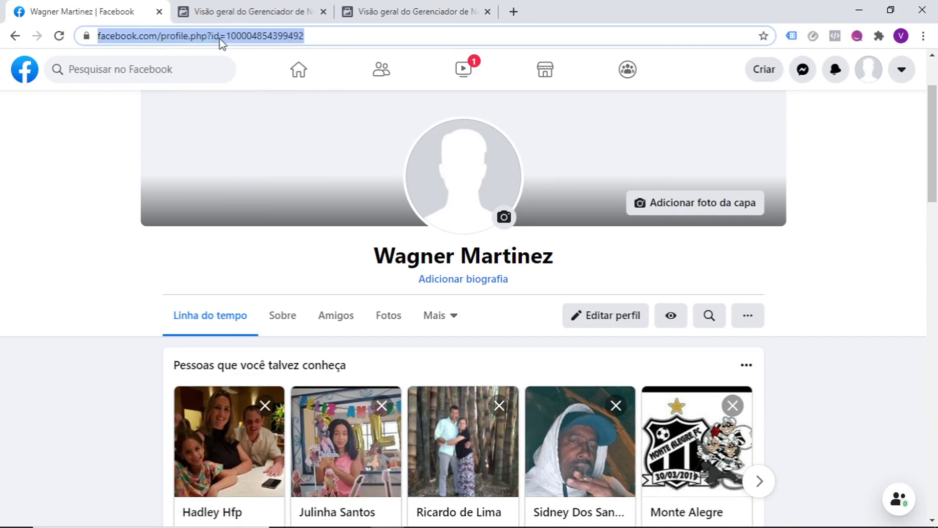
right_click(220, 39)
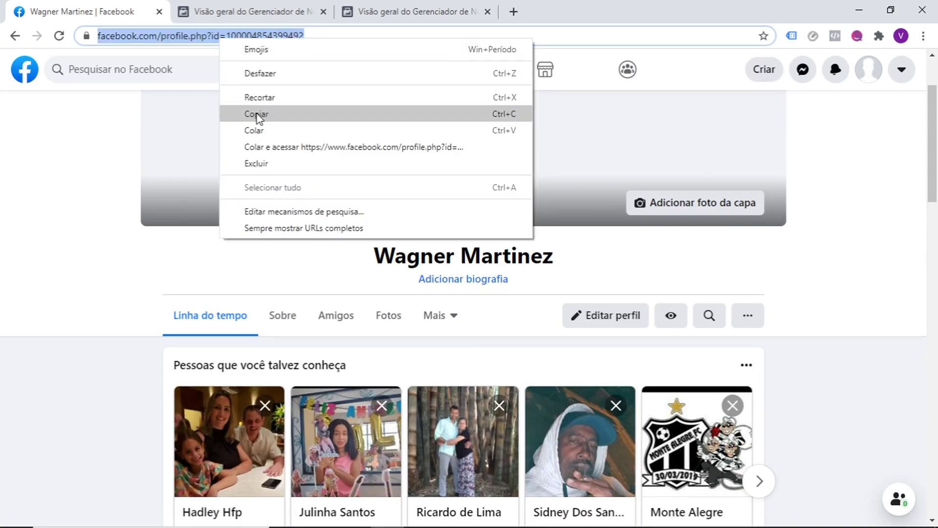
left_click(260, 113)
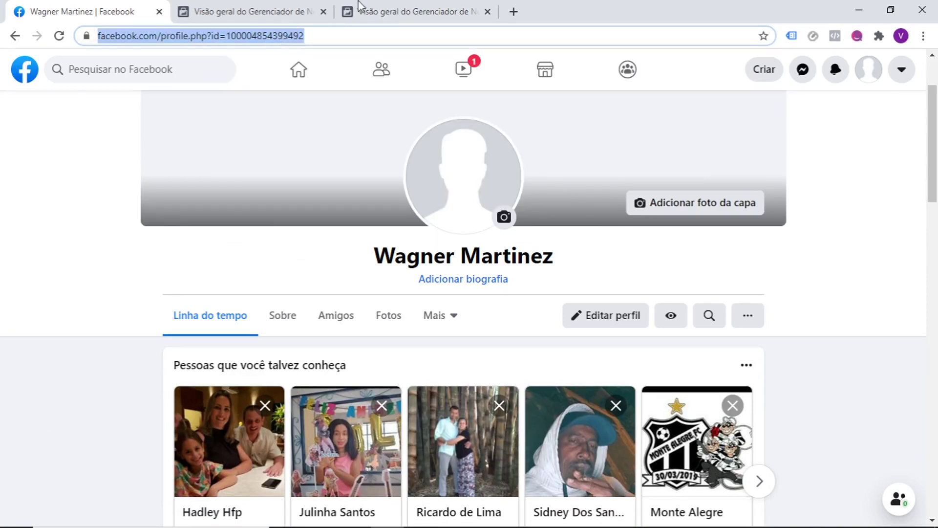
left_click(421, 7)
left_click(312, 7)
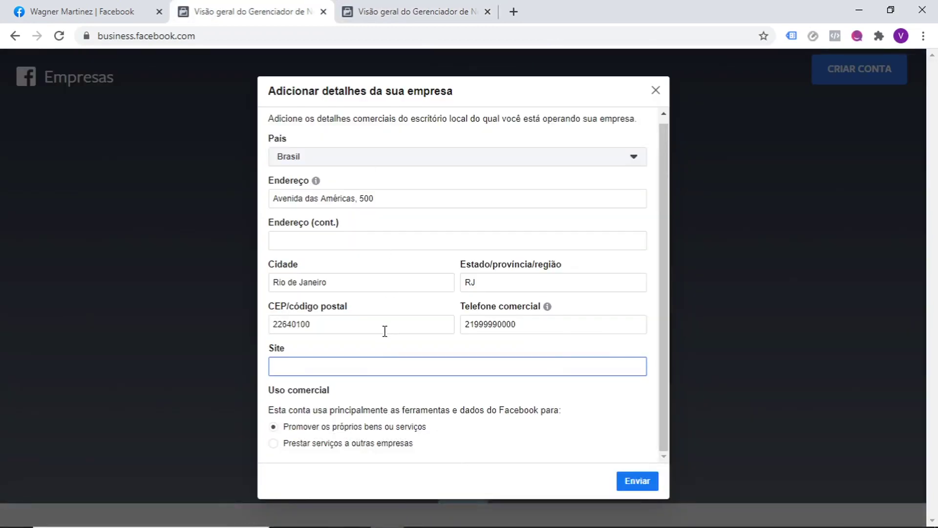
- Paste the profile link into the Site field and submit the company details with Enviar
key("ctrl+v")
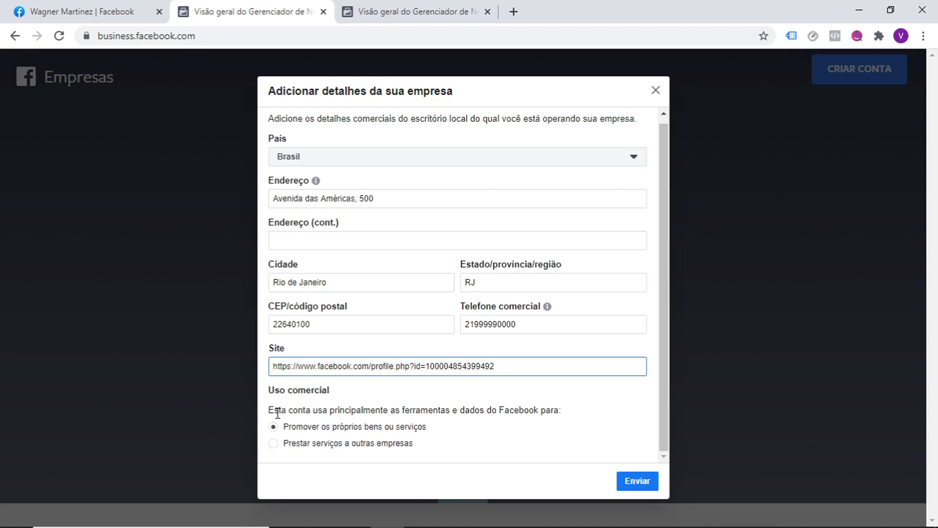
left_click(646, 486)
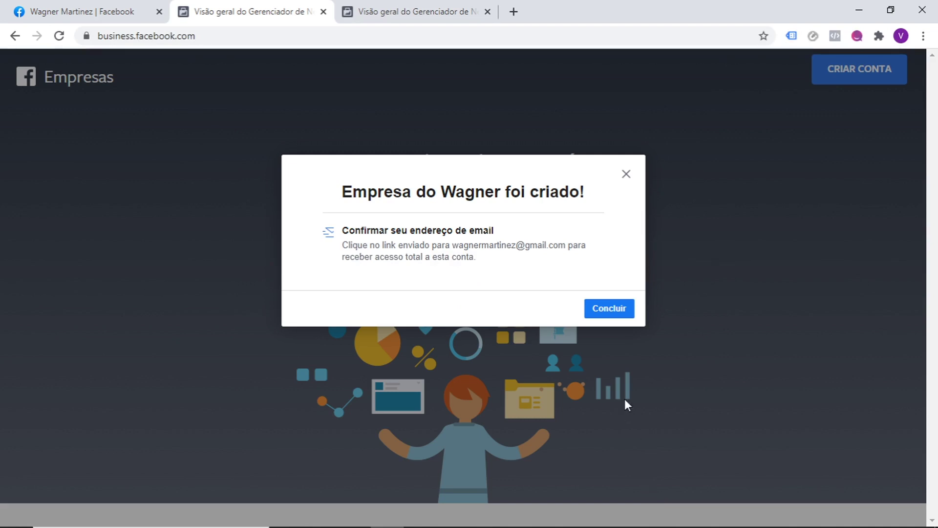
- Finish with Concluir, review the Empresa do Wagner home page and verification banner, then open the navigation menu
left_click(609, 315)
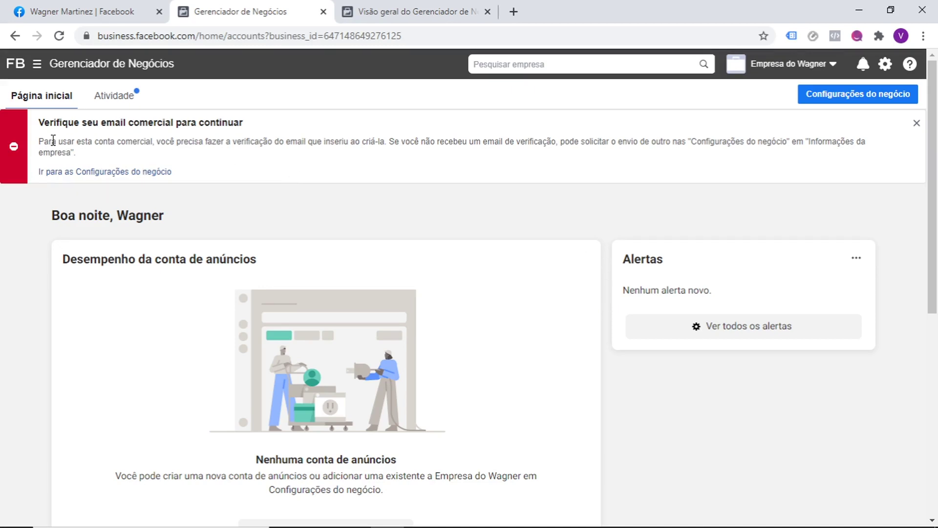
left_click_drag(42, 126, 240, 176)
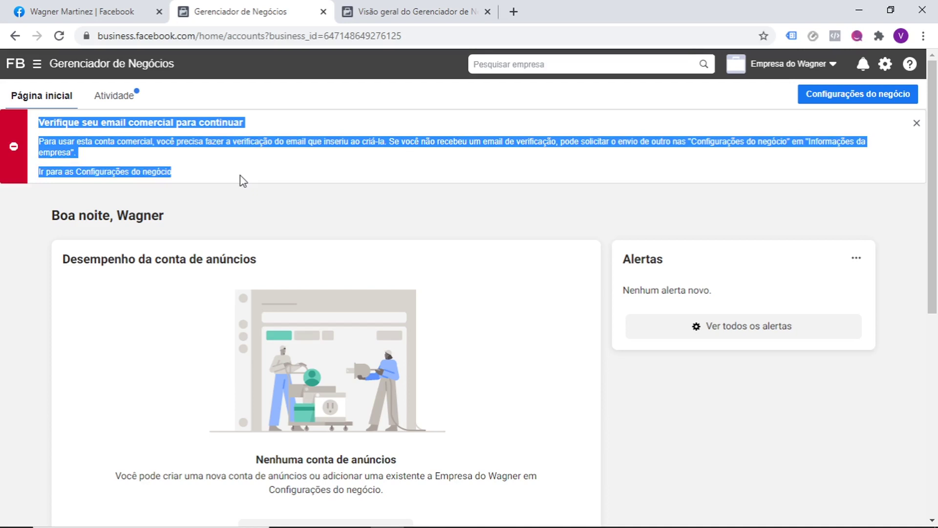
left_click(316, 195)
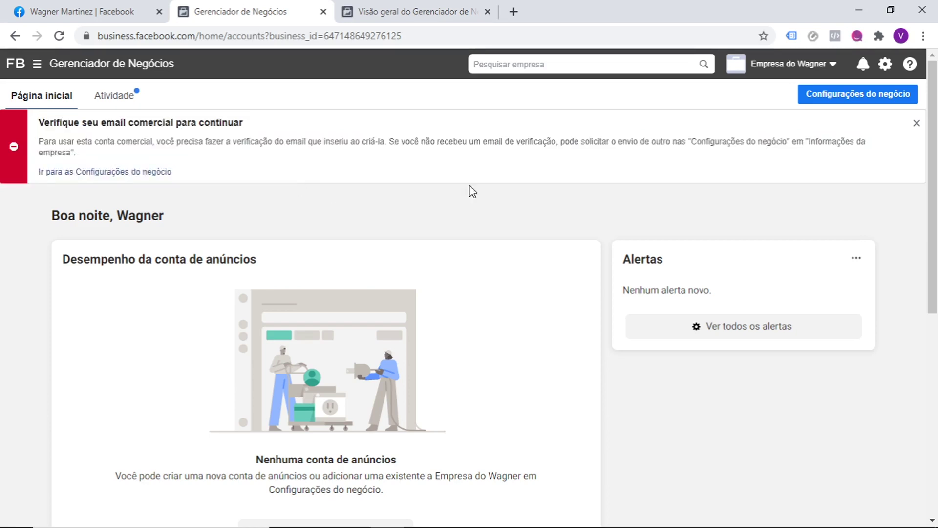
left_click_drag(931, 185, 936, 412)
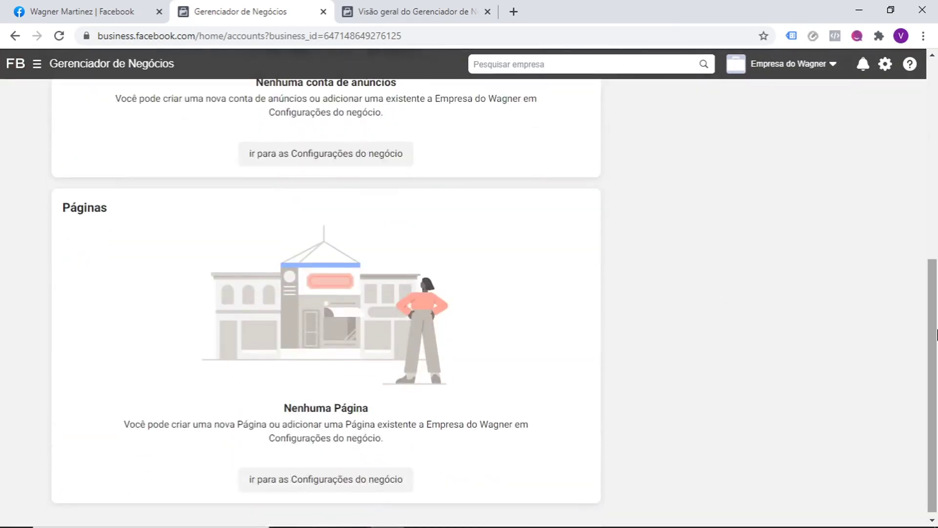
left_click(936, 88)
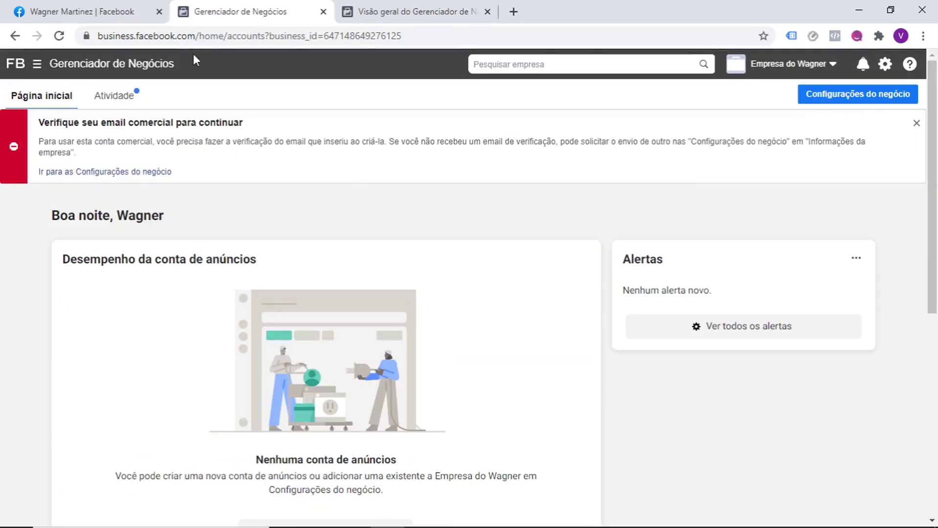
left_click(39, 65)
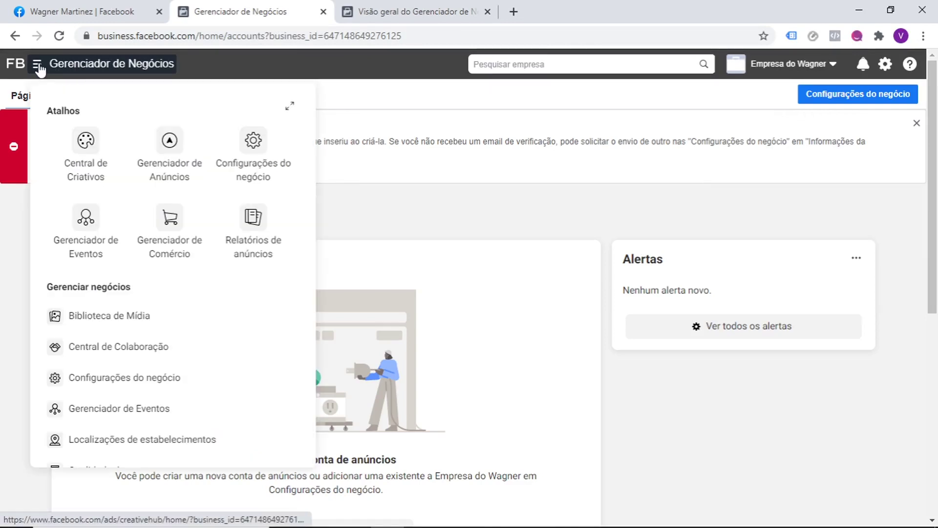
- Go to Configurações do negócio and dismiss the onboarding dialog and the tools tip
left_click(253, 139)
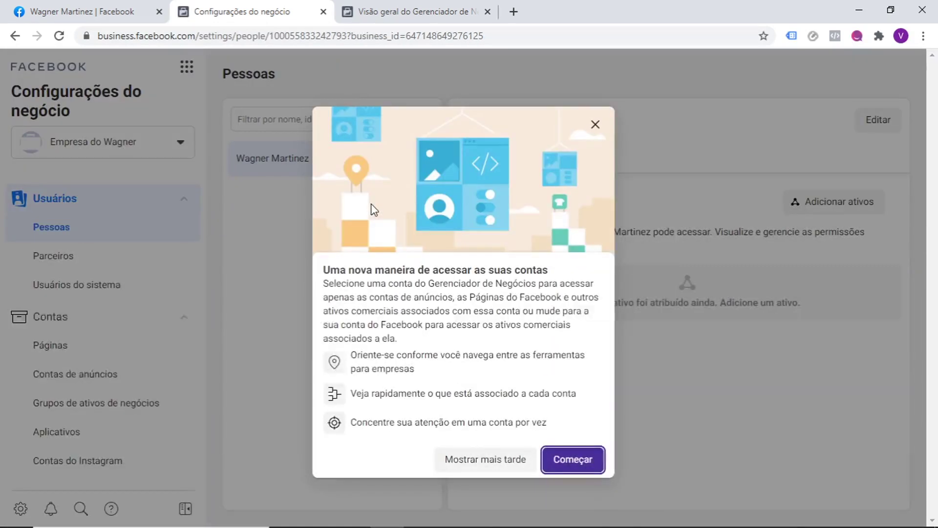
left_click(572, 459)
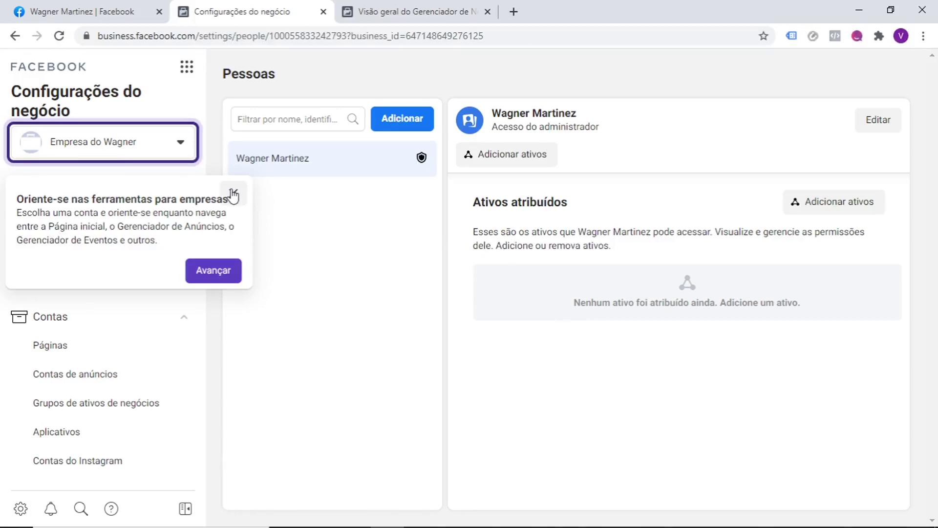
left_click(233, 195)
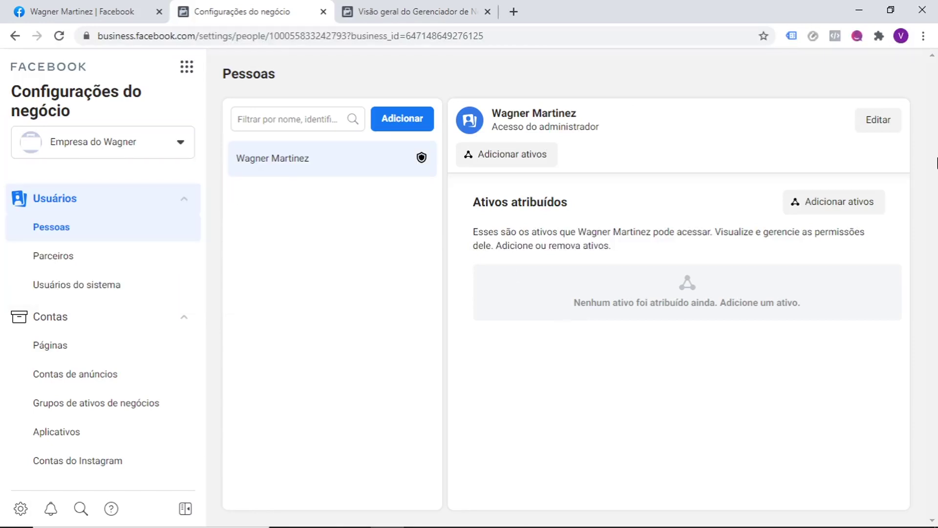